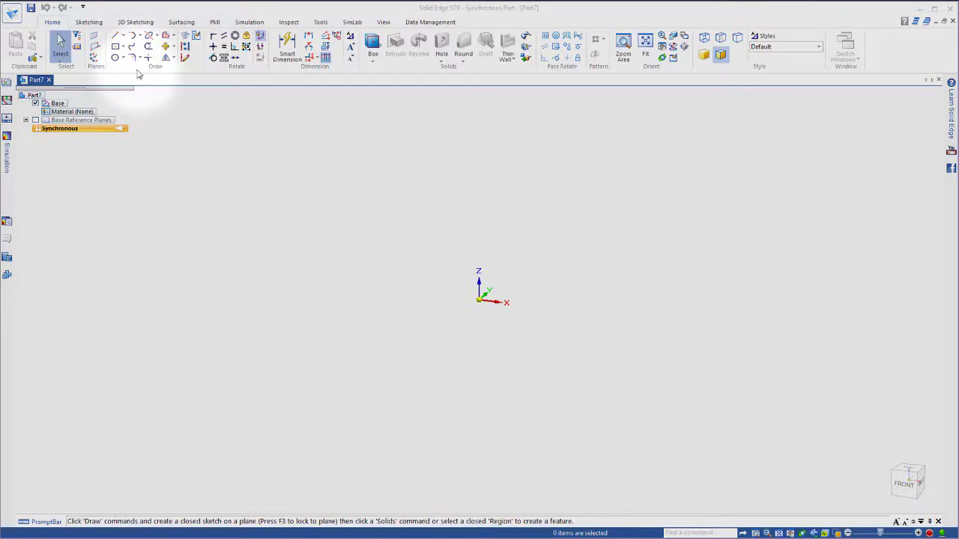
Start the Rectangle command in the new empty part Part7
left_click(115, 46)
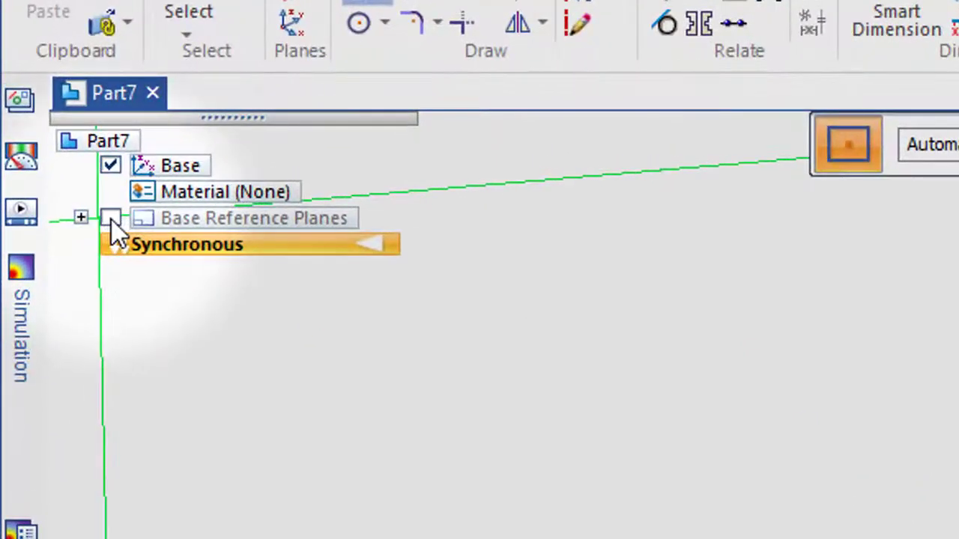
Display the base reference planes and switch to Circle by Center Point
left_click(111, 219)
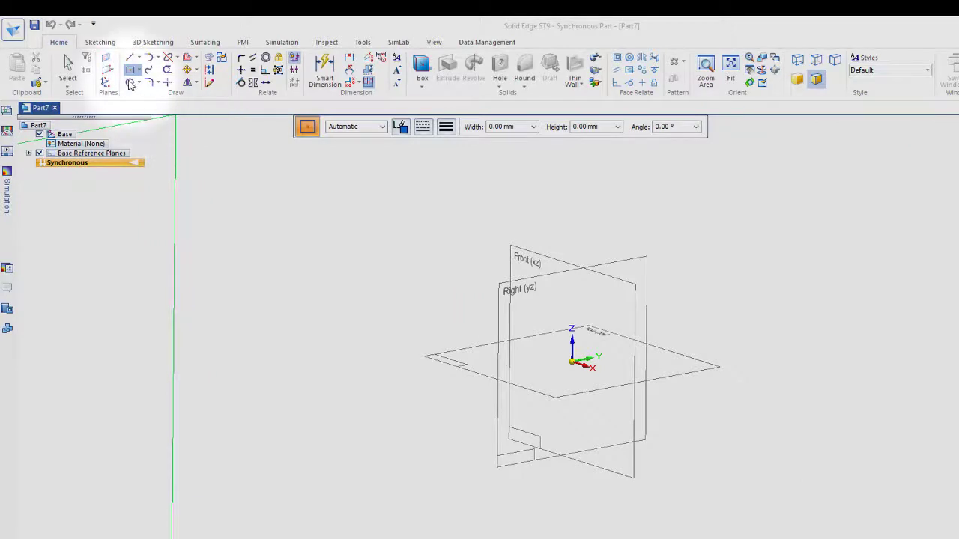
left_click(129, 82)
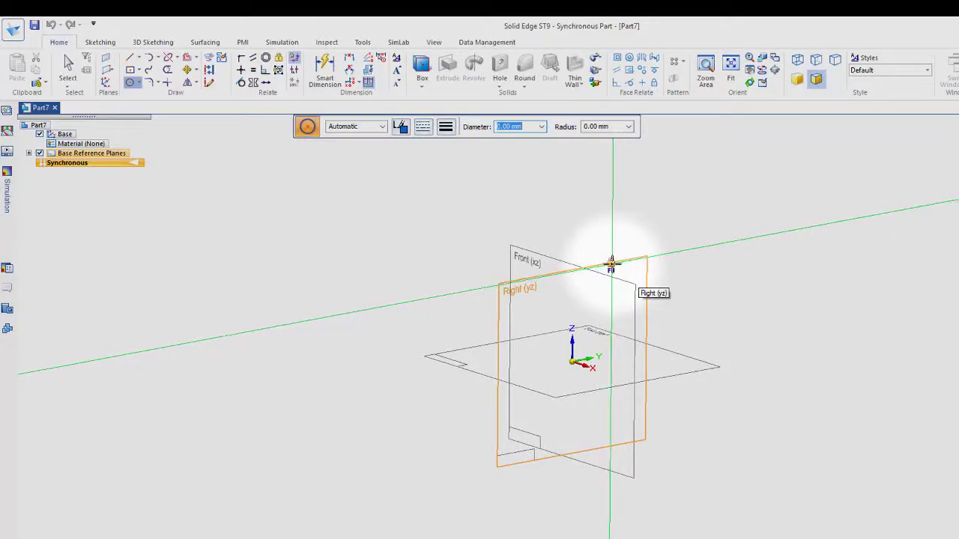
Lock sketching to the Right (yz) plane and draw the first two circles
key("F3")
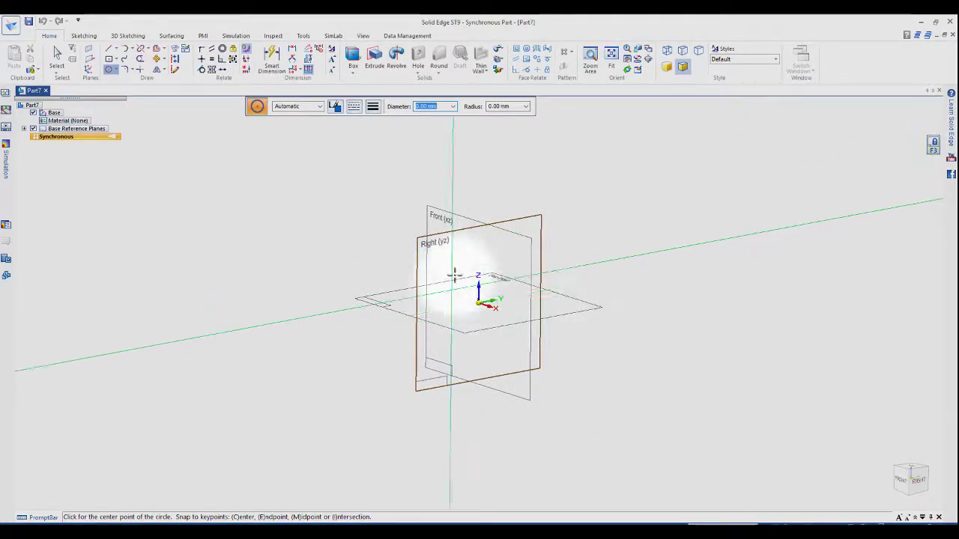
left_click(478, 257)
left_click(465, 242)
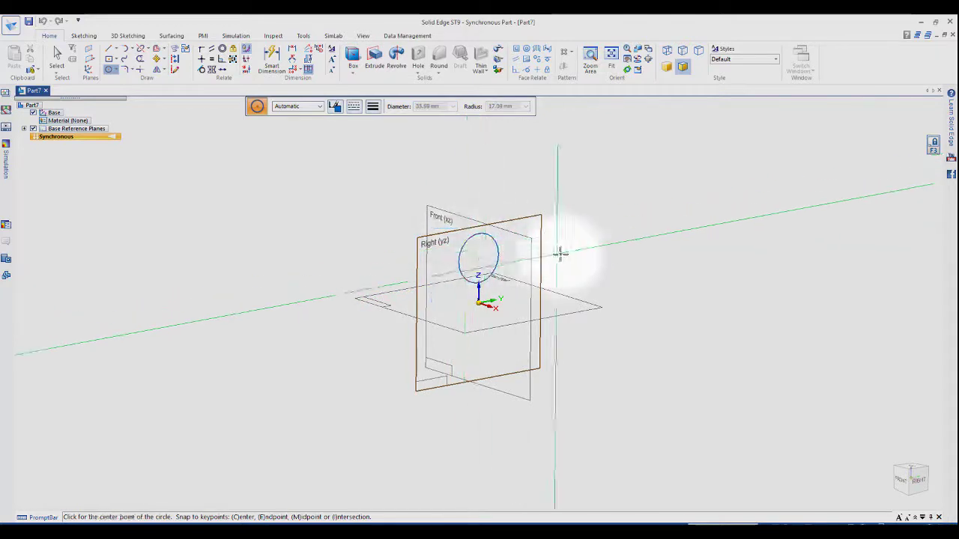
left_click_drag(568, 255, 592, 225)
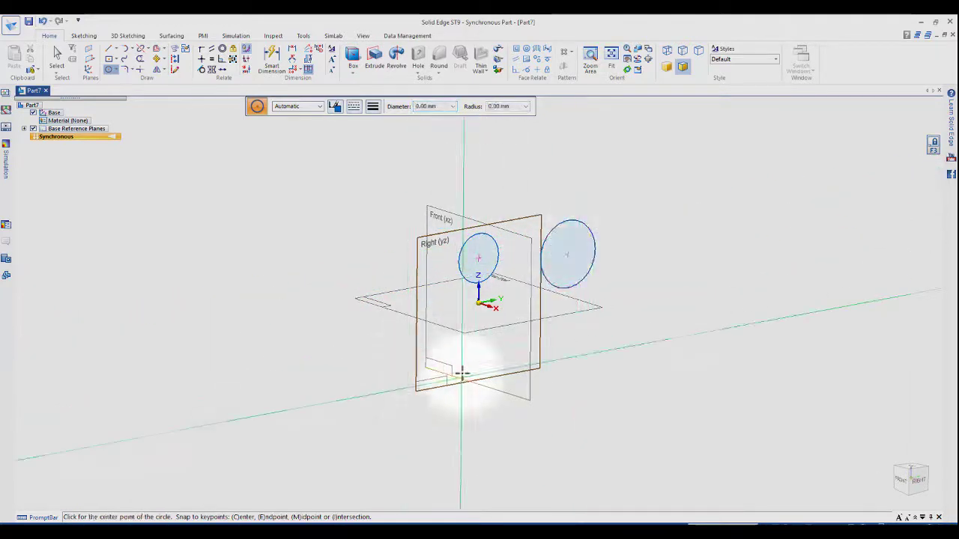
Draw a third, smaller circle on the Right plane from an oblique view
key("ctrl+r")
middle_click_drag(362, 363, 365, 247)
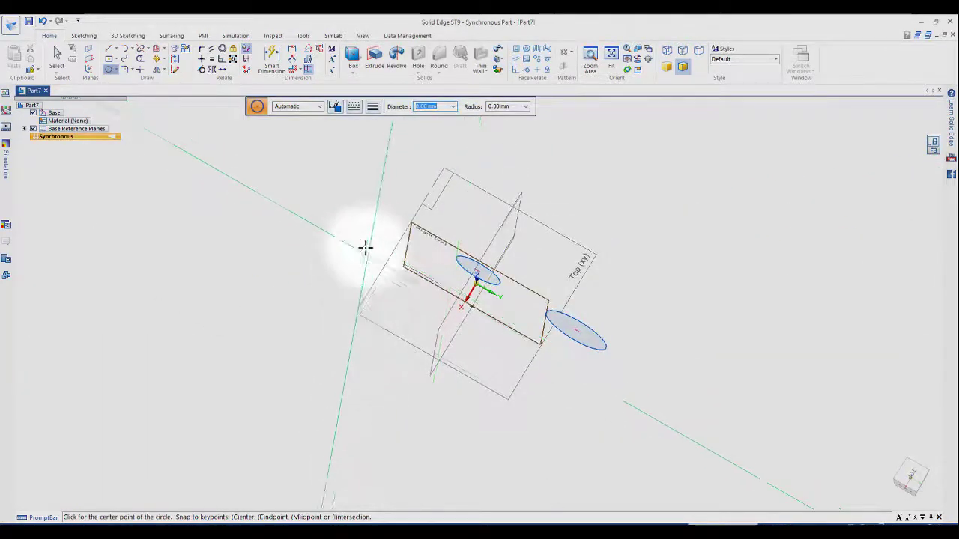
left_click(382, 230)
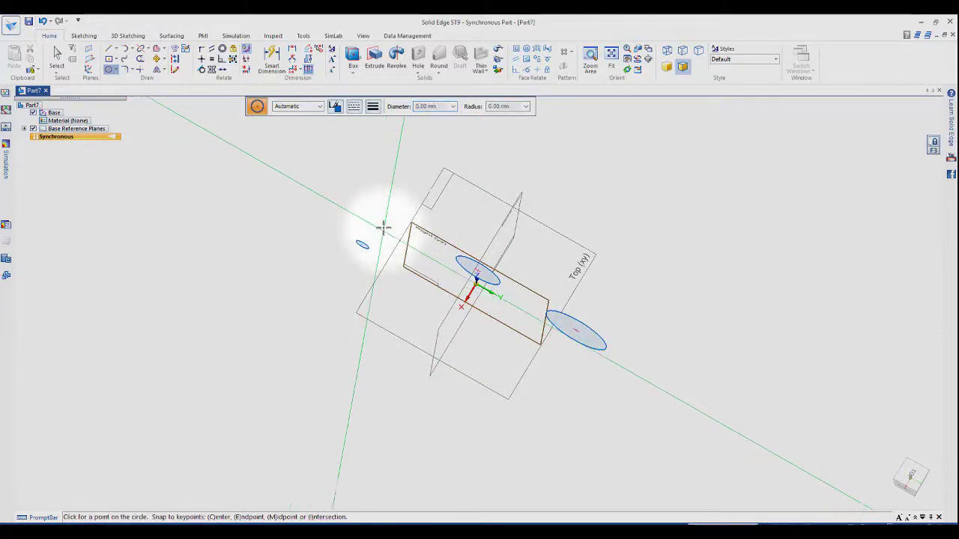
left_click(377, 211)
middle_click_drag(377, 211, 405, 272)
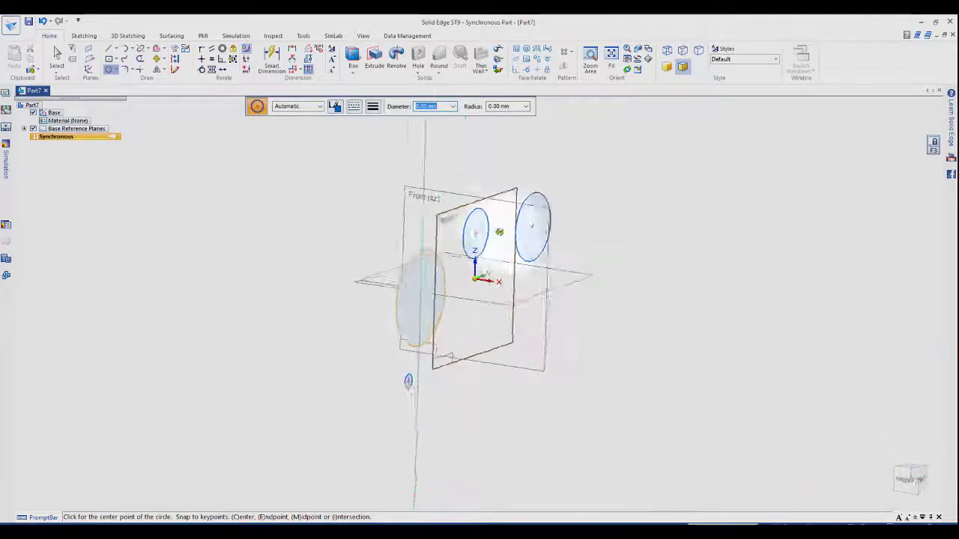
mouse_move(365, 373)
middle_mouse_down()
mouse_move(384, 334)
mouse_move(381, 364)
mouse_move(364, 340)
mouse_move(390, 357)
mouse_move(364, 296)
mouse_move(358, 370)
mouse_move(375, 364)
middle_mouse_up()
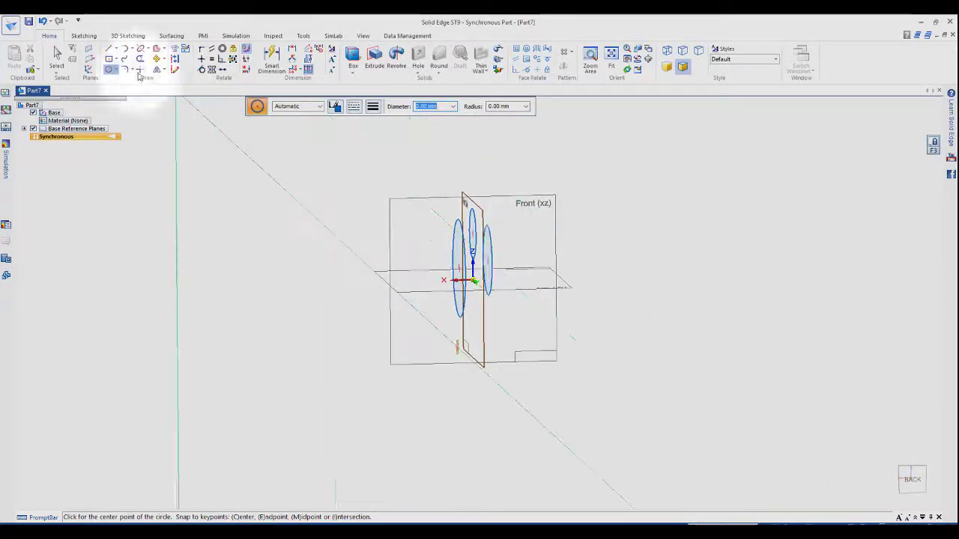
Switch to the Rectangle command, viewing from the Front then an oblique angle
left_click(109, 59)
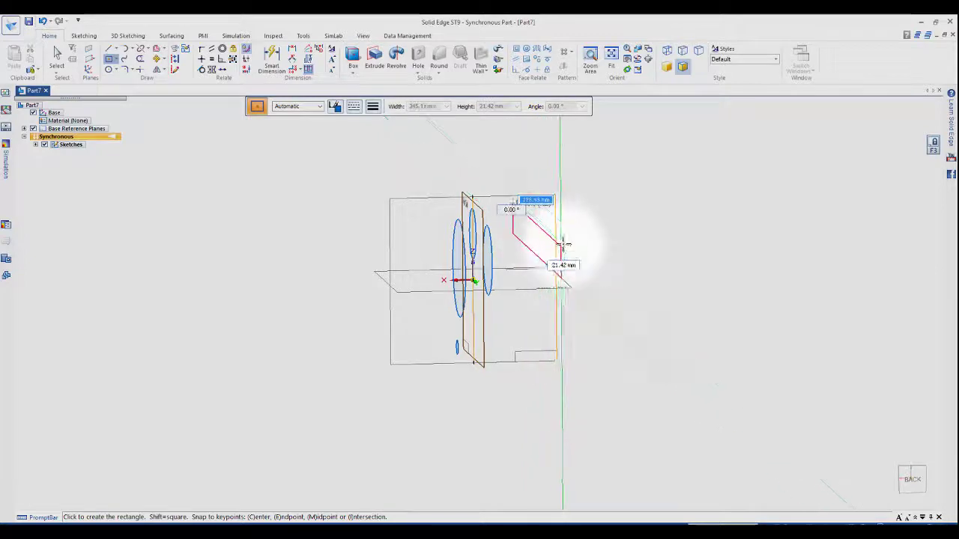
key("ctrl+h")
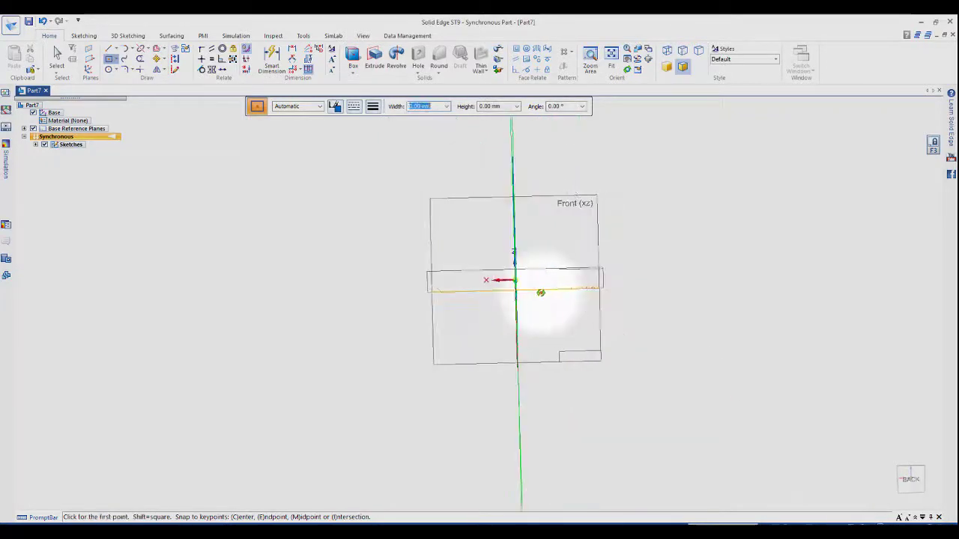
middle_click_drag(547, 292, 600, 284)
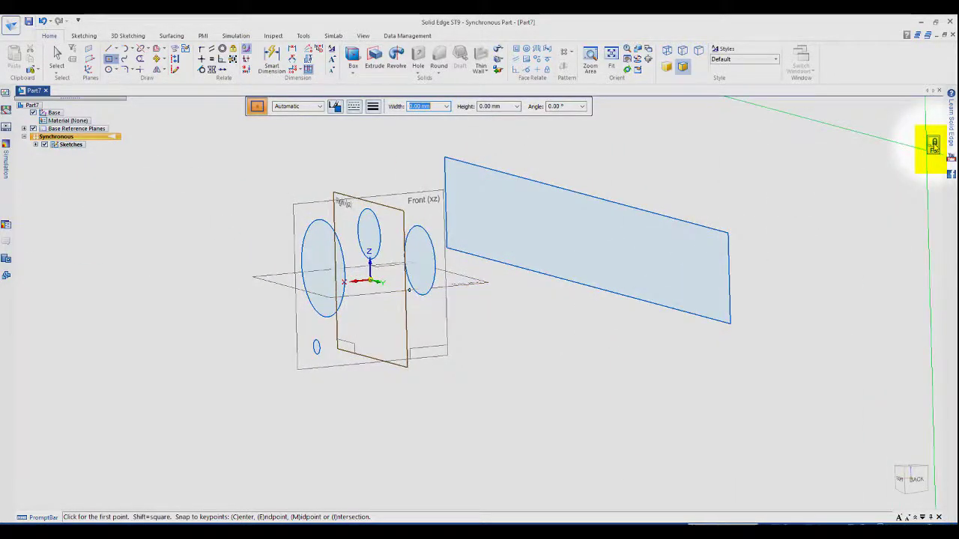
Undo the long rectangle and turn the view toward the Front plane
left_click(44, 21)
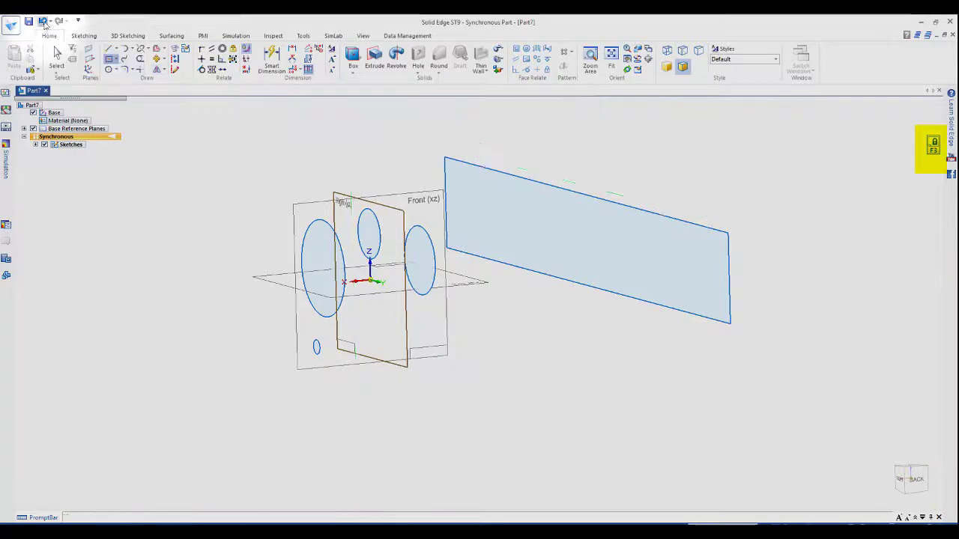
left_click(43, 21)
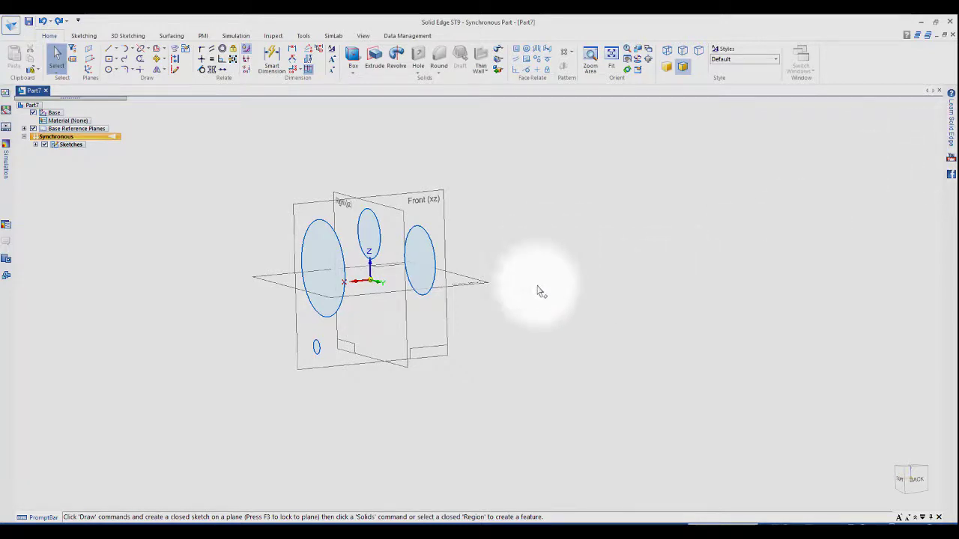
mouse_move(540, 289)
middle_mouse_down()
mouse_move(478, 272)
mouse_move(502, 285)
middle_mouse_up()
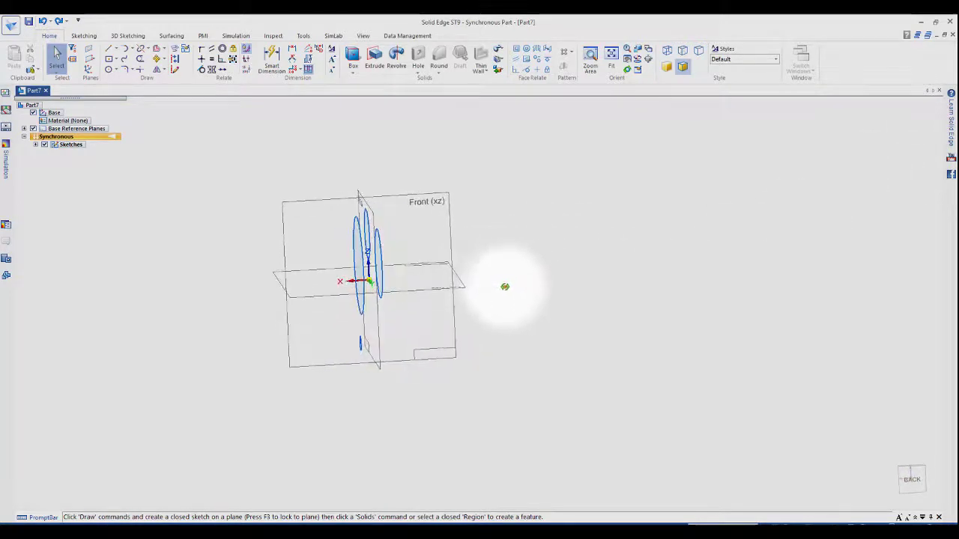
Draw rectangles on the Front (xz) plane with Rectangle by Center
left_click(109, 60)
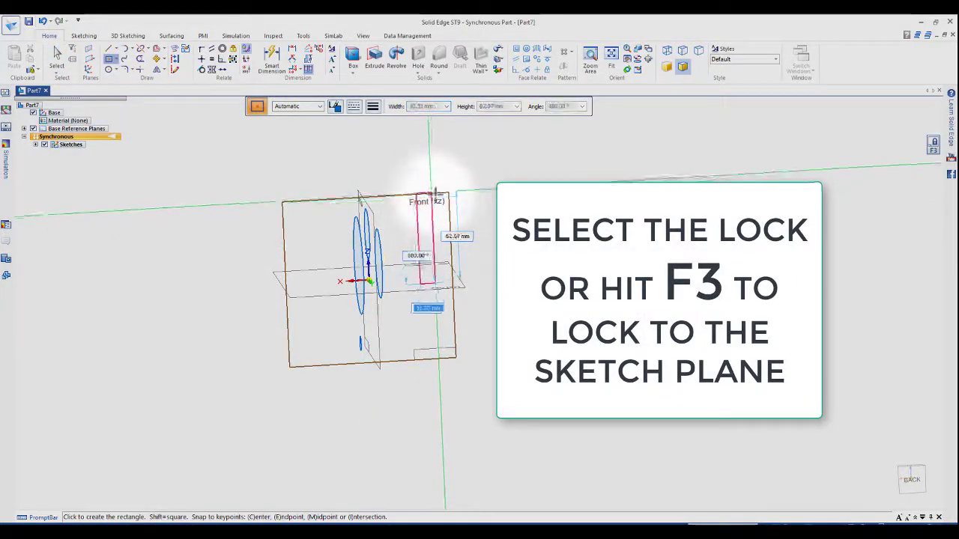
left_click(448, 216)
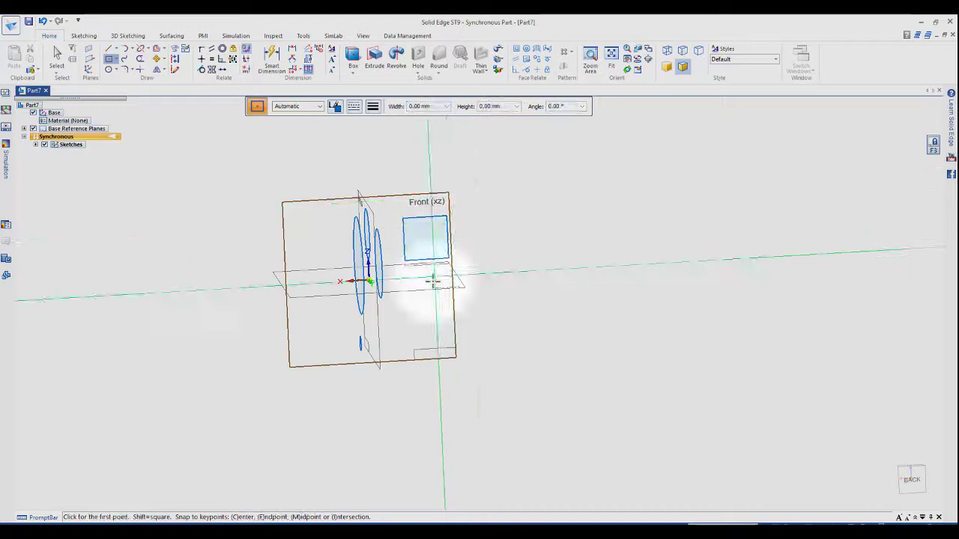
left_click(257, 299)
left_click(237, 263)
middle_click_drag(237, 263, 499, 283)
left_click(507, 294)
left_click(552, 263)
mouse_move(552, 263)
middle_mouse_down()
mouse_move(469, 269)
mouse_move(385, 311)
mouse_move(471, 278)
mouse_move(449, 225)
mouse_move(465, 213)
mouse_move(571, 209)
mouse_move(601, 217)
mouse_move(606, 236)
mouse_move(604, 220)
mouse_move(537, 203)
mouse_move(475, 205)
mouse_move(403, 236)
mouse_move(368, 227)
mouse_move(403, 256)
mouse_move(413, 302)
mouse_move(368, 312)
mouse_move(417, 312)
mouse_move(425, 327)
middle_mouse_up()
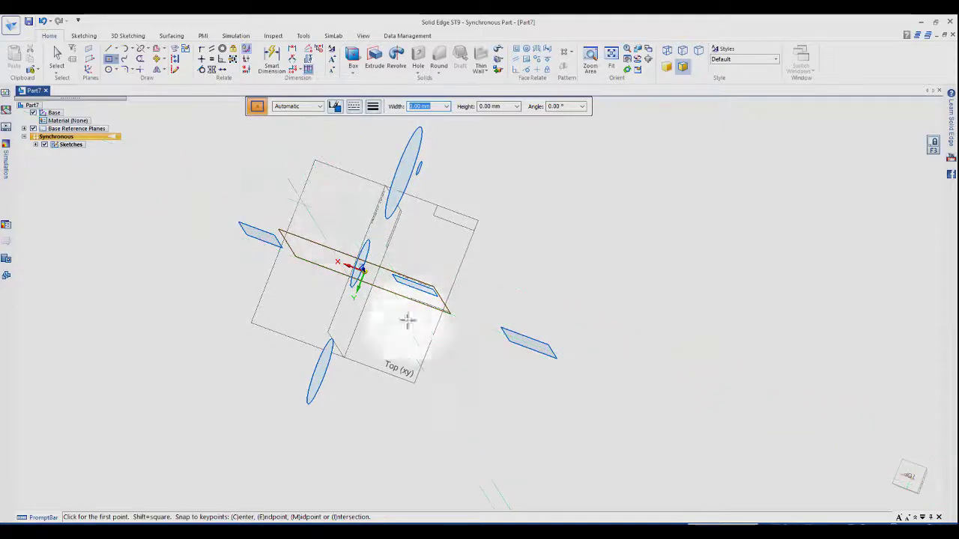
Draw an ellipse by center point from its centre, primary and secondary axis points
middle_click_drag(397, 371, 128, 84)
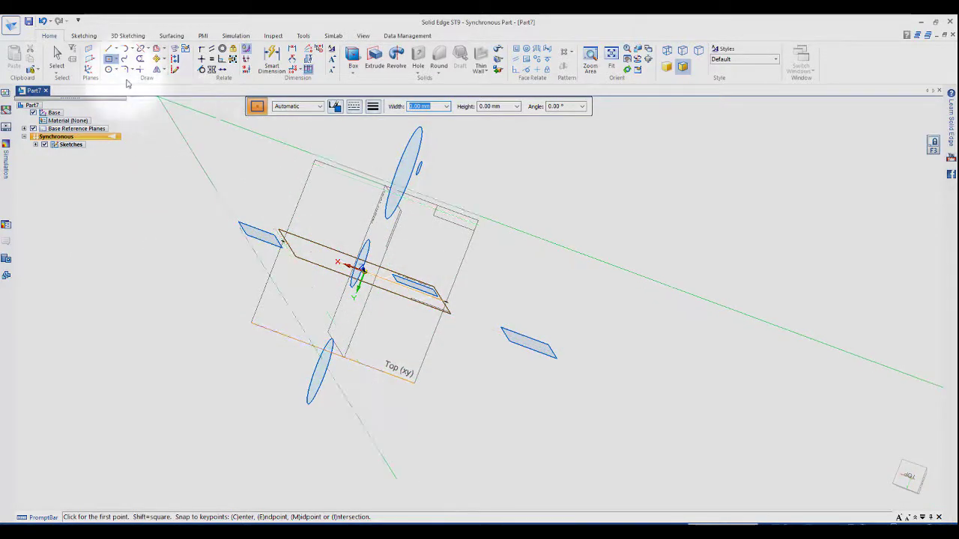
left_click(117, 70)
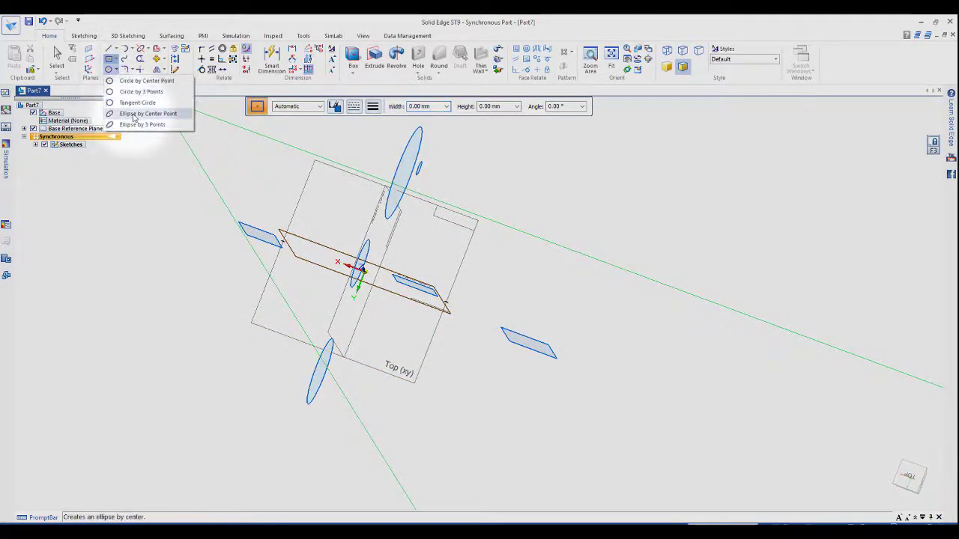
left_click(142, 113)
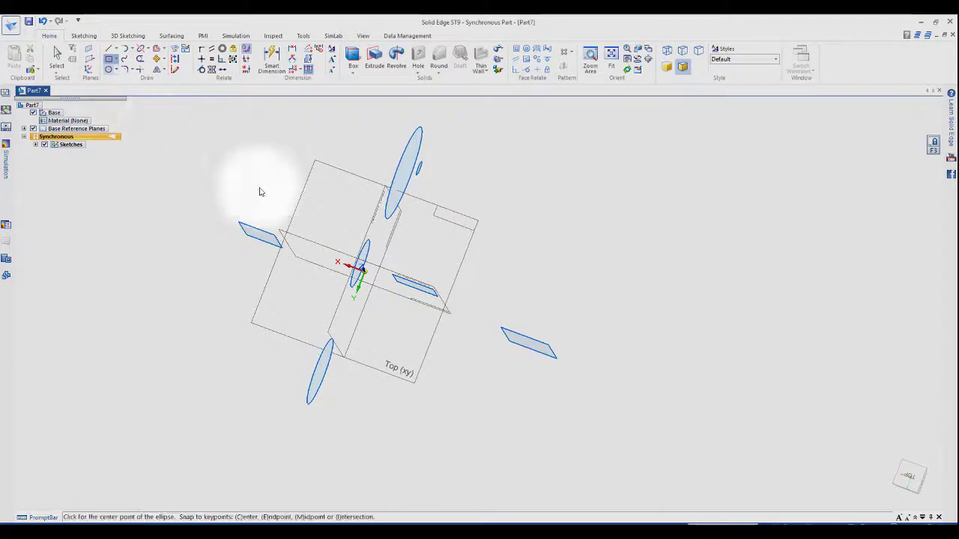
left_click(469, 249)
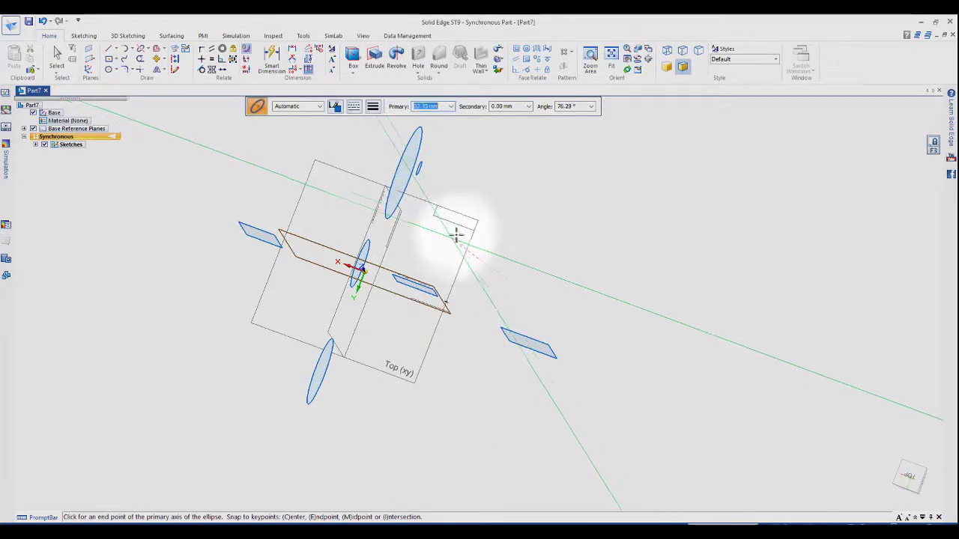
left_click(453, 223)
left_click(464, 271)
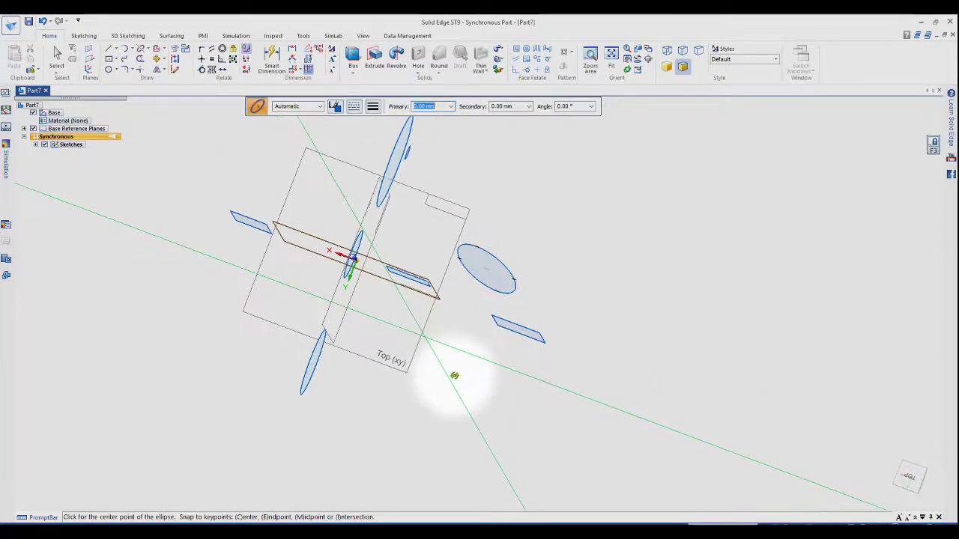
mouse_move(454, 375)
middle_mouse_down()
mouse_move(437, 367)
mouse_move(437, 377)
mouse_move(454, 360)
mouse_move(472, 310)
mouse_move(457, 337)
mouse_move(453, 373)
middle_mouse_up()
left_click(43, 22)
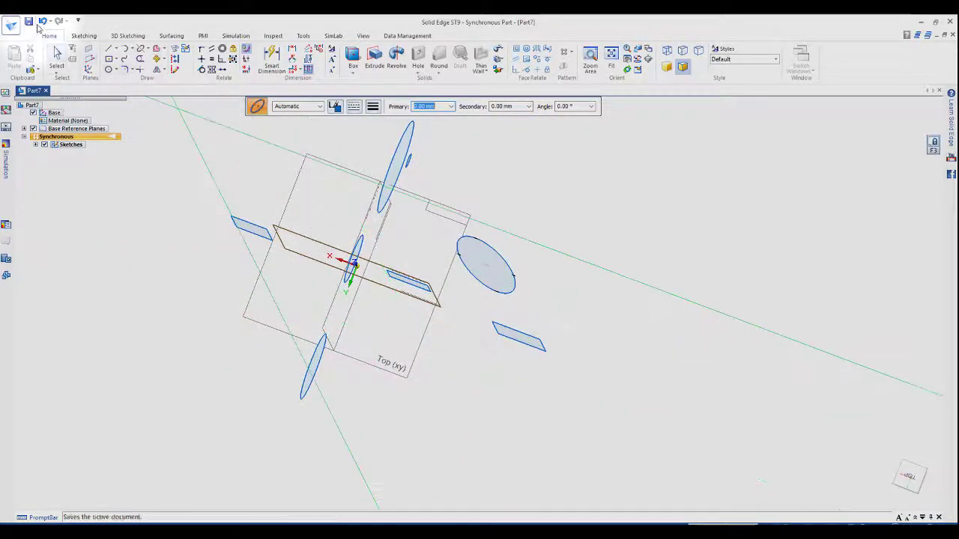
Undo the stray ellipse and draw a new ellipse on the Top (xy) plane
left_click(45, 24)
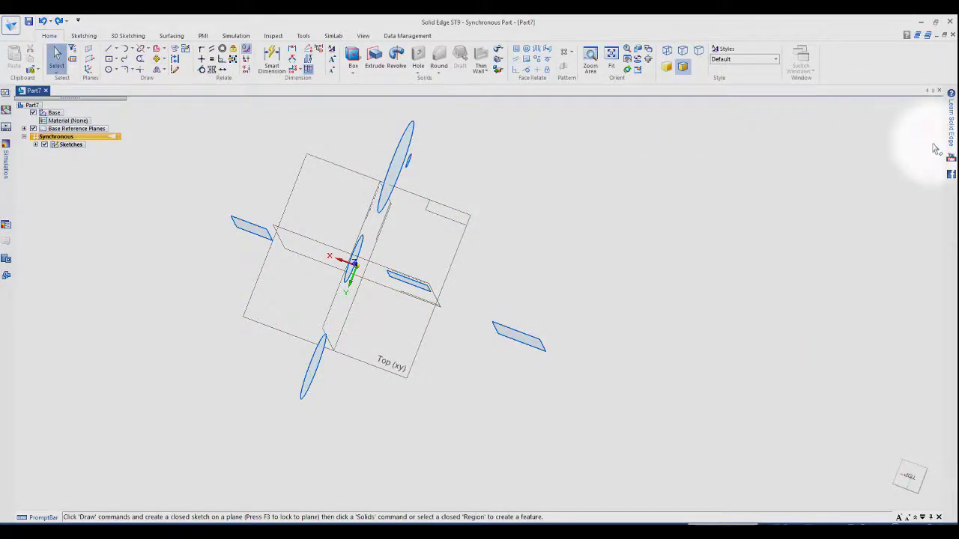
left_click(116, 70)
left_click(136, 118)
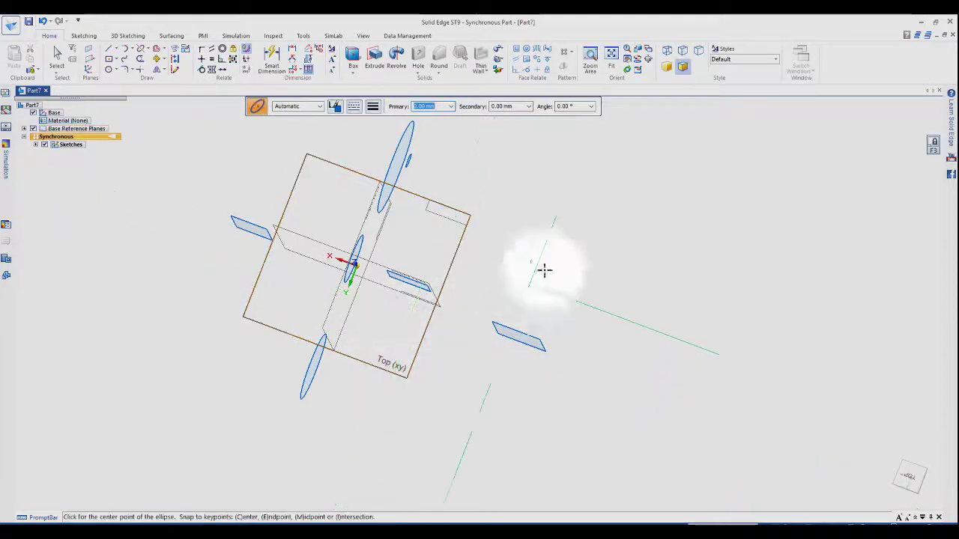
left_click(439, 246)
left_click(424, 247)
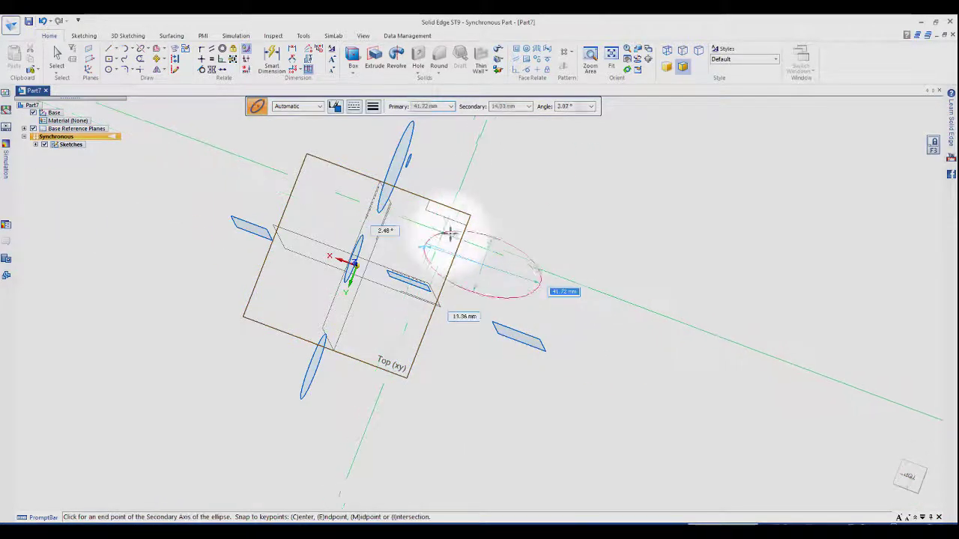
left_click(441, 227)
Draw a second, larger ellipse on the Top plane
left_click(275, 292)
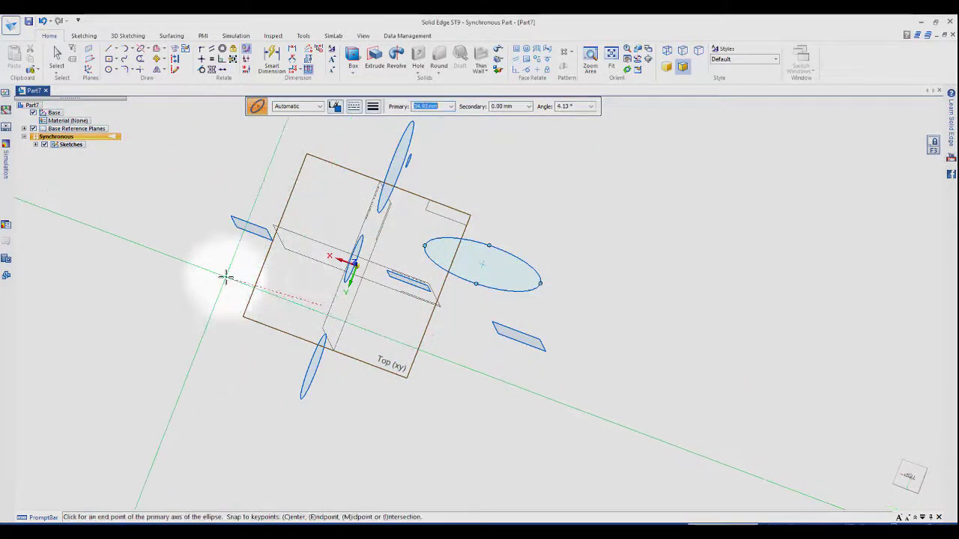
left_click(227, 277)
left_click(268, 307)
middle_click_drag(246, 348, 258, 266)
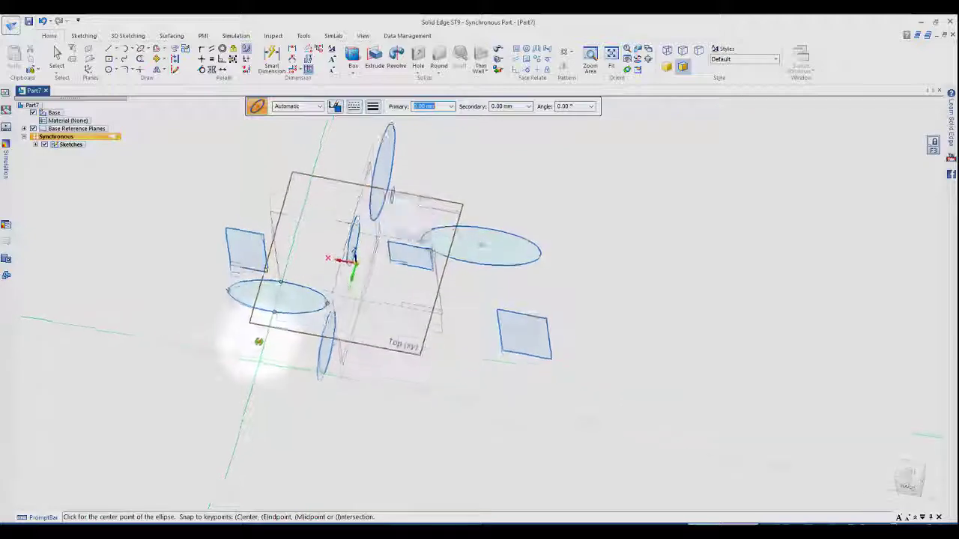